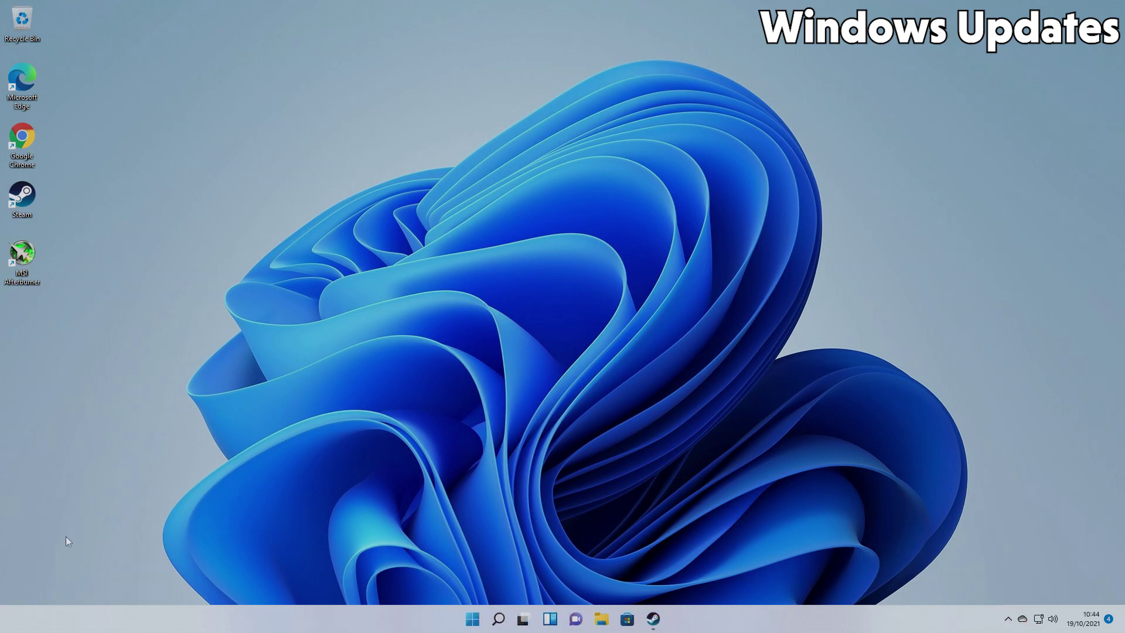
Install the pending Windows updates, then show the Update and shut down / Update and restart power options.
key(super)
text(updates)
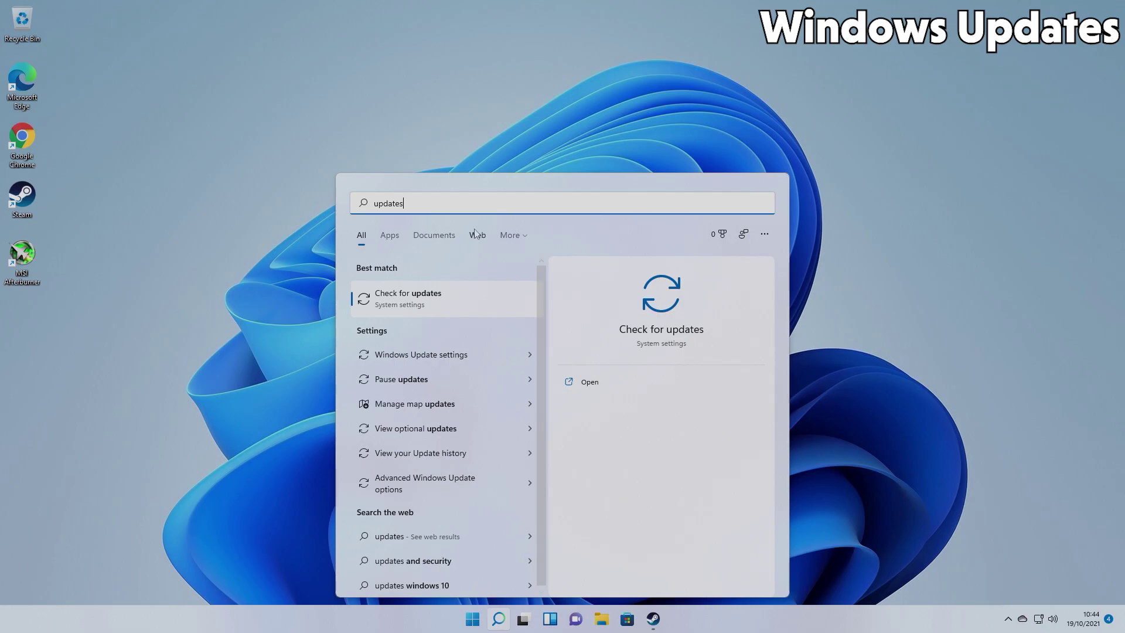
click(468, 307)
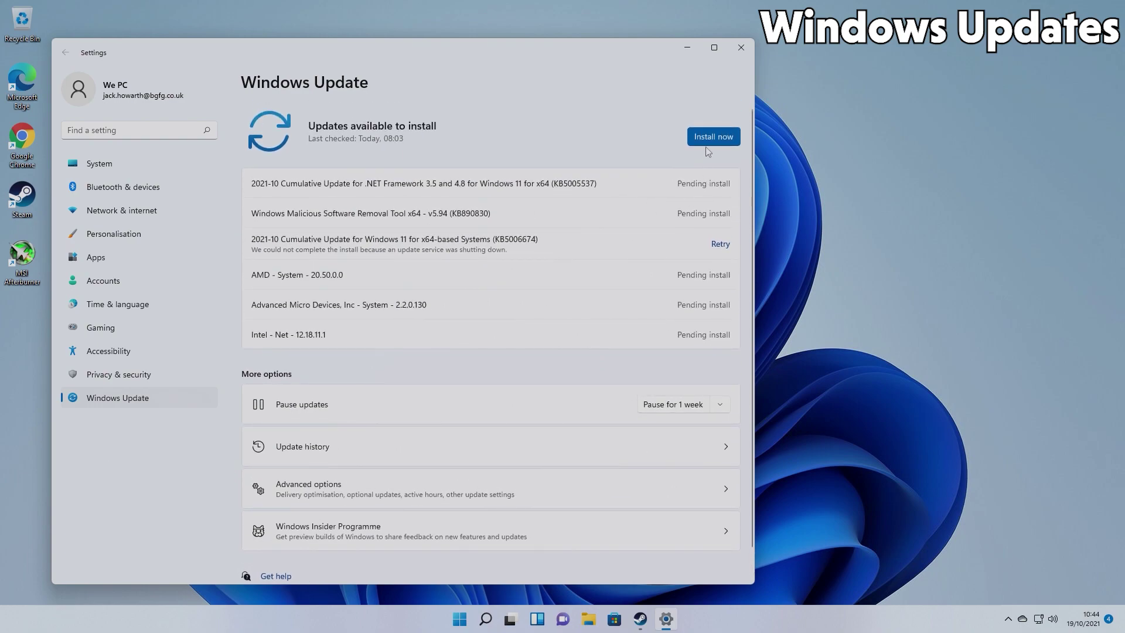
click(707, 144)
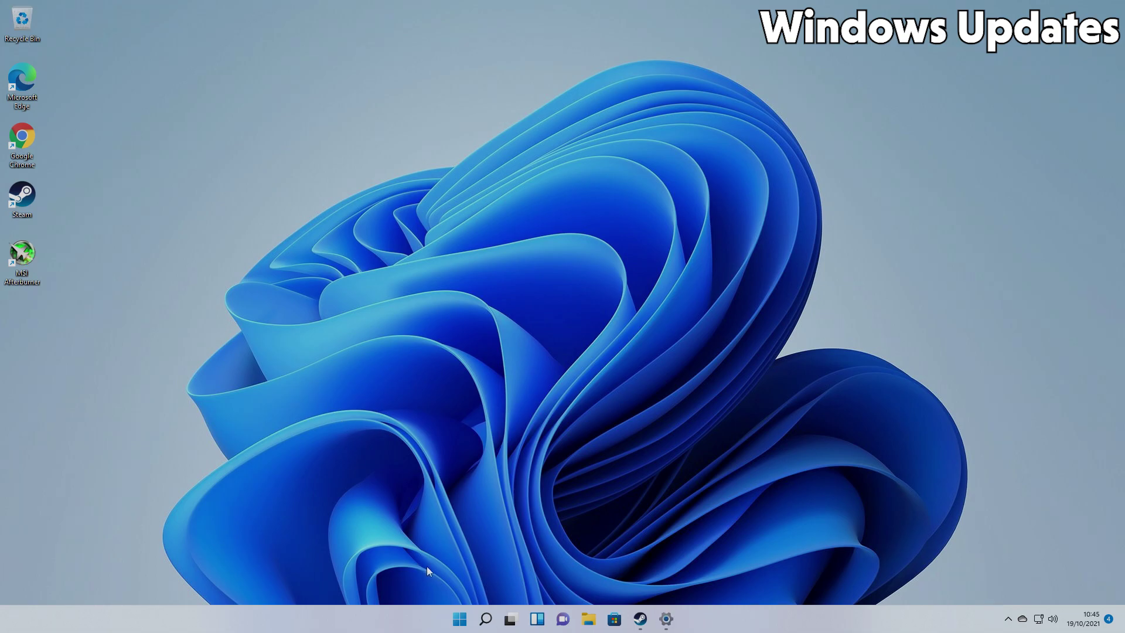
click(459, 619)
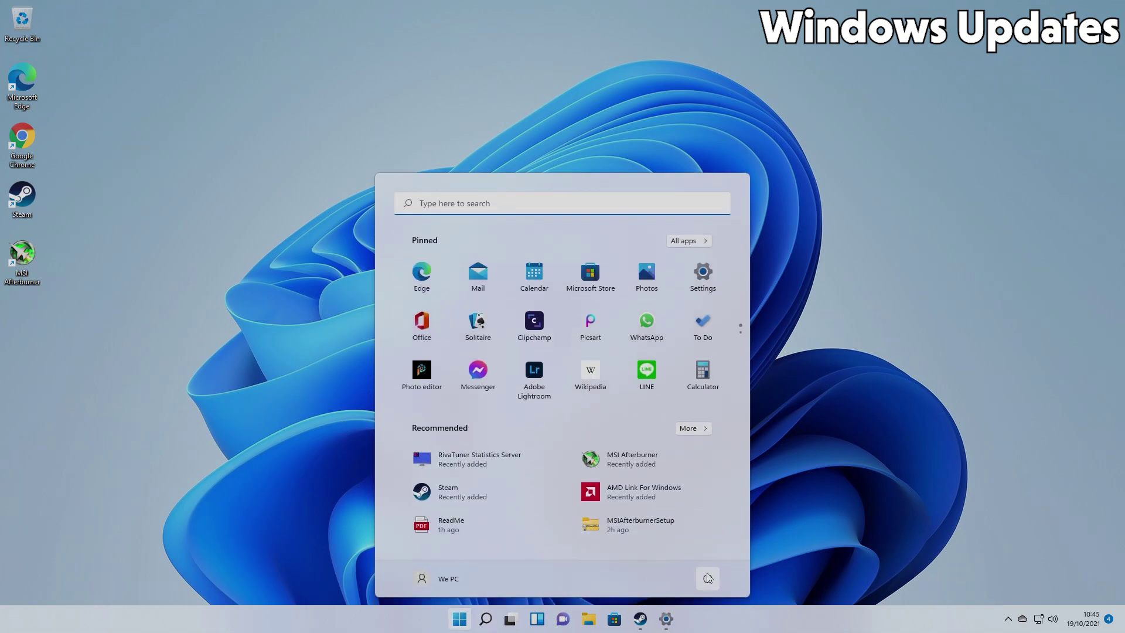
click(708, 579)
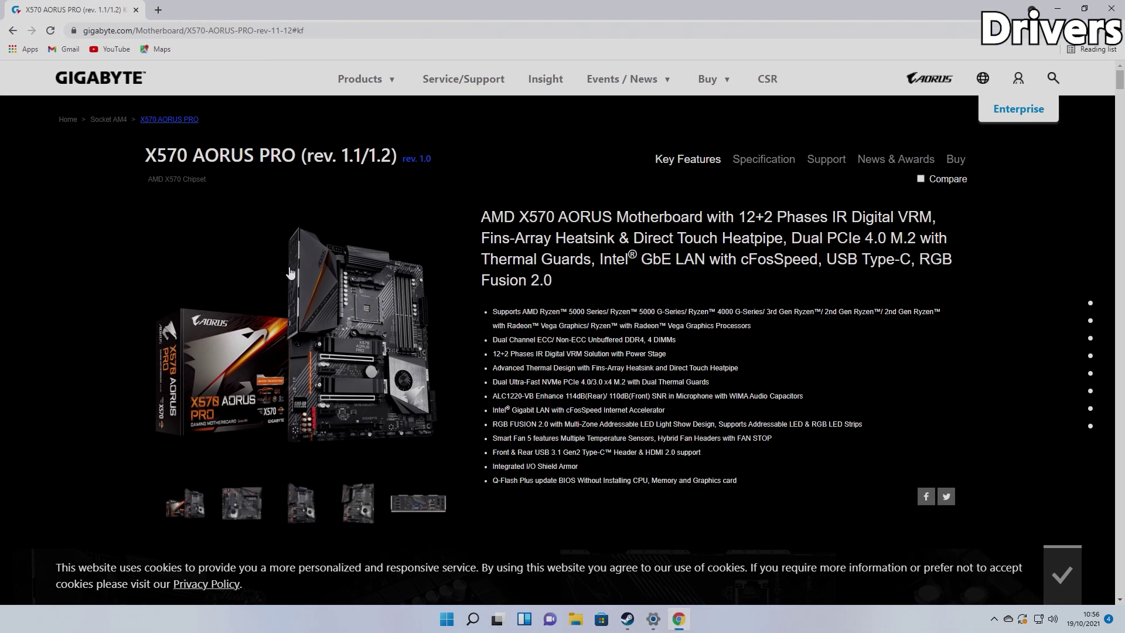
Filter the X570 AORUS PRO support downloads to Windows 11 64bit drivers.
scroll(644, 153, down, 2)
scroll(733, 158, up, 2)
click(829, 162)
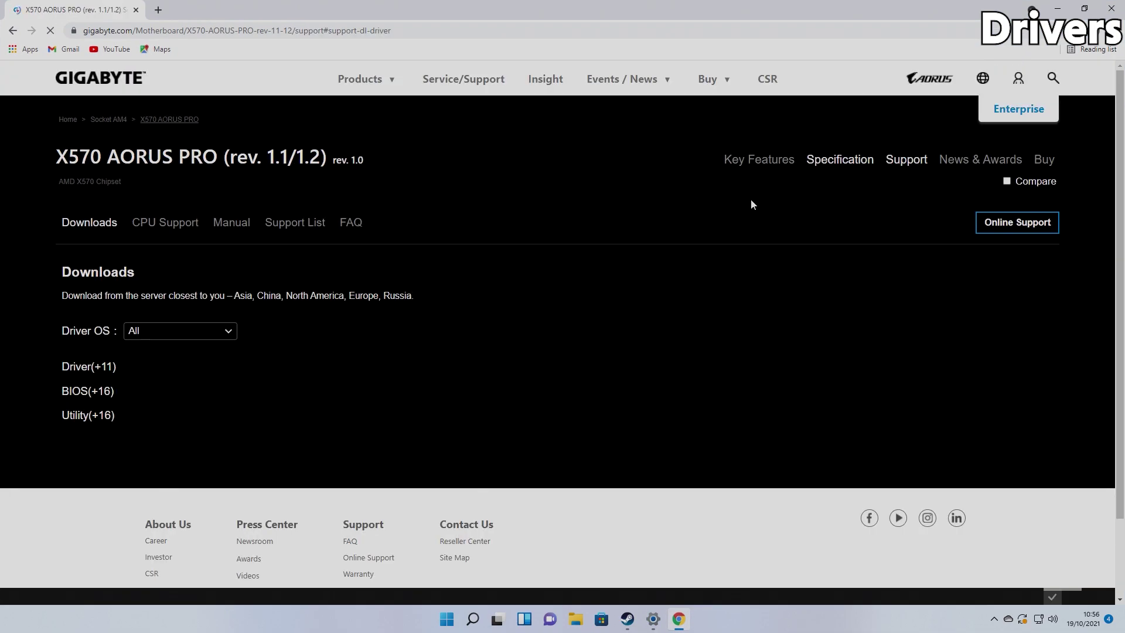
click(156, 331)
click(157, 344)
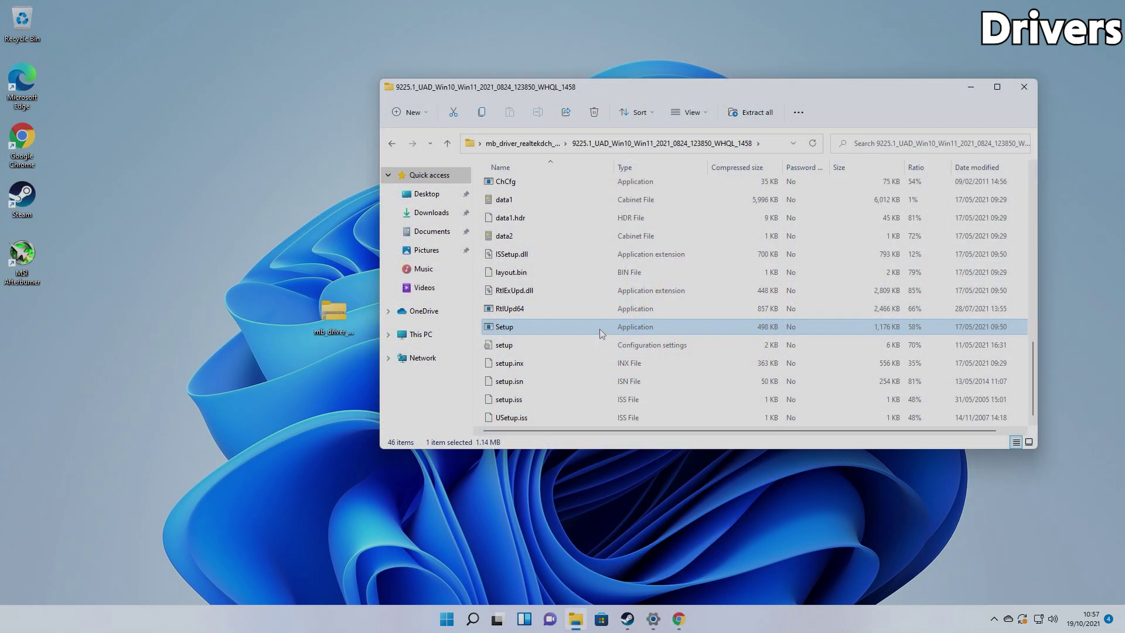
Run the Realtek Setup file, allow it through User Account Control, and dismiss the extraction error.
double_click(598, 328)
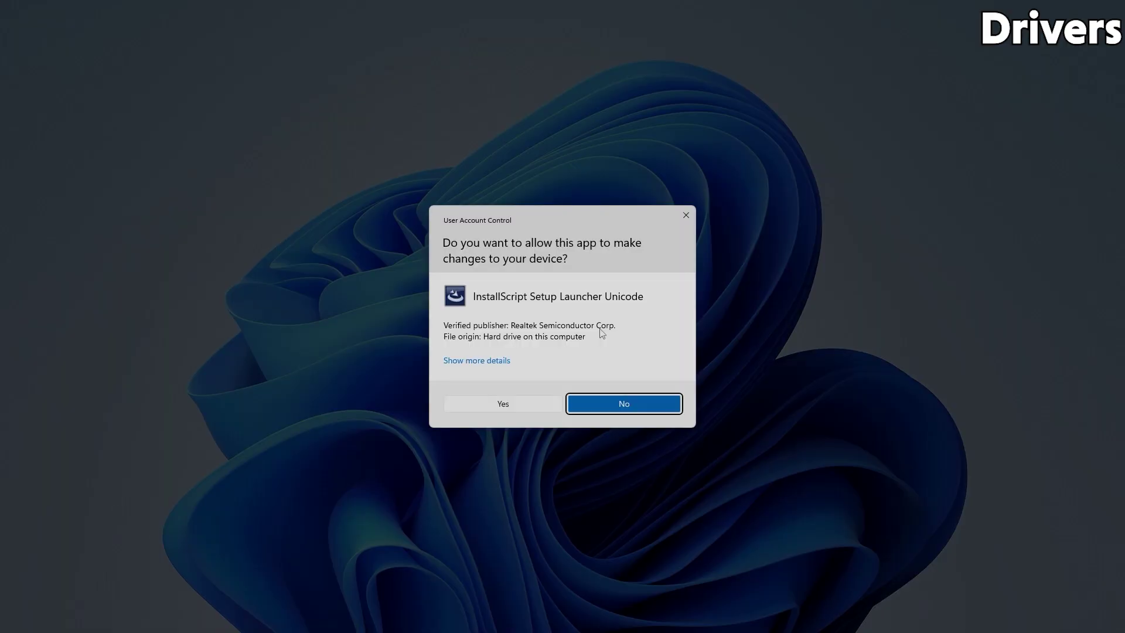
click(505, 403)
click(636, 313)
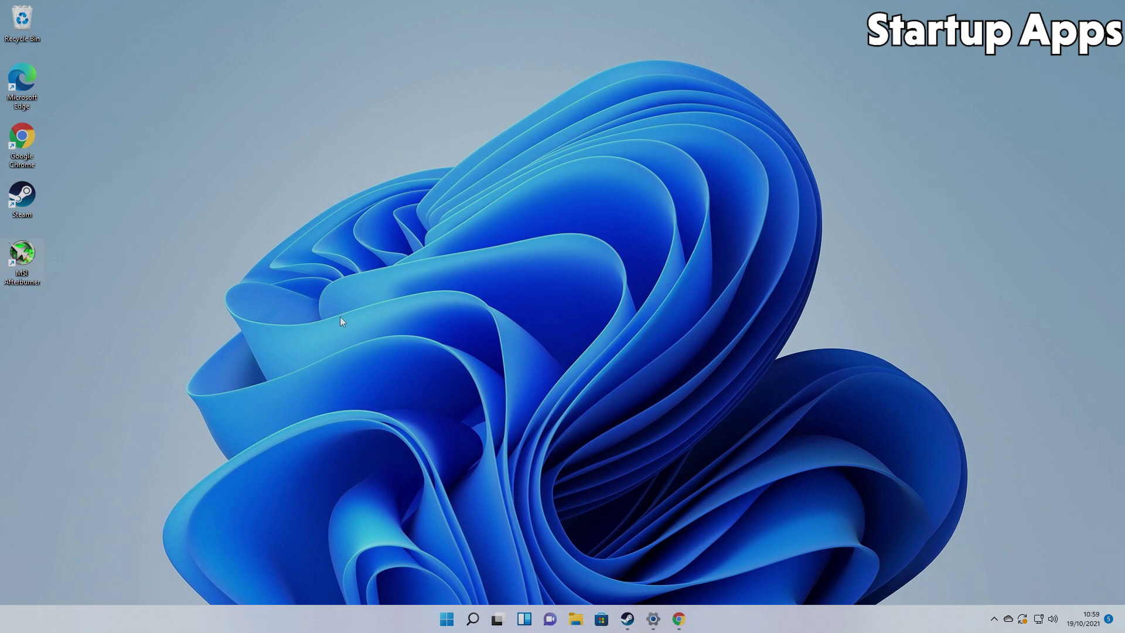
On Task Manager's Startup tab, disable Microsoft Edge and Microsoft OneDrive.
right_click(447, 619)
click(440, 478)
click(194, 342)
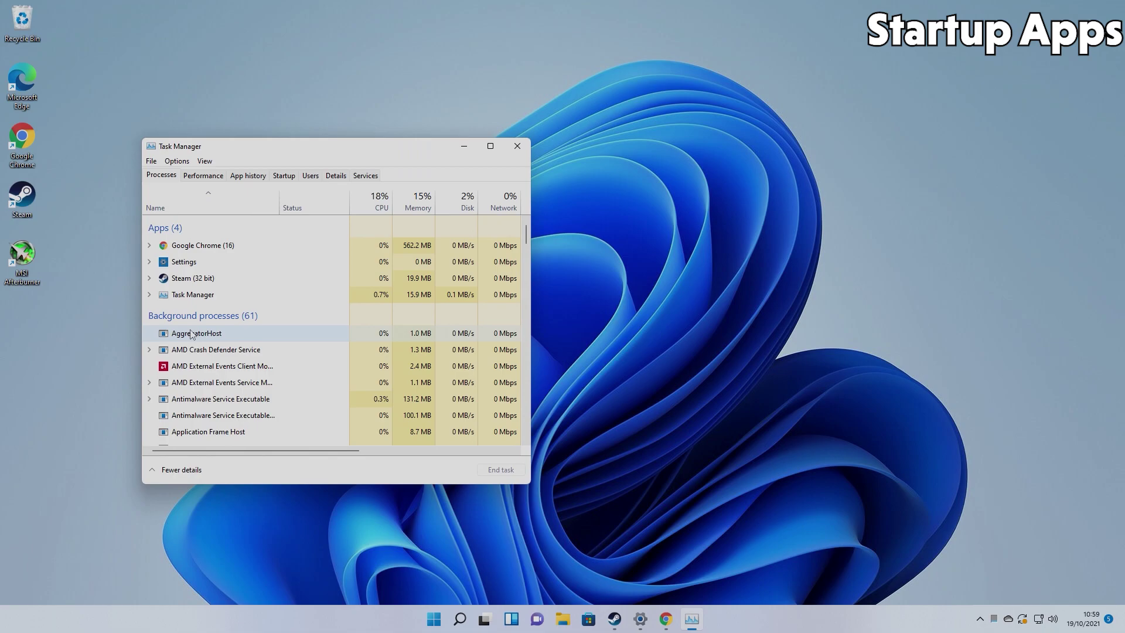
click(283, 180)
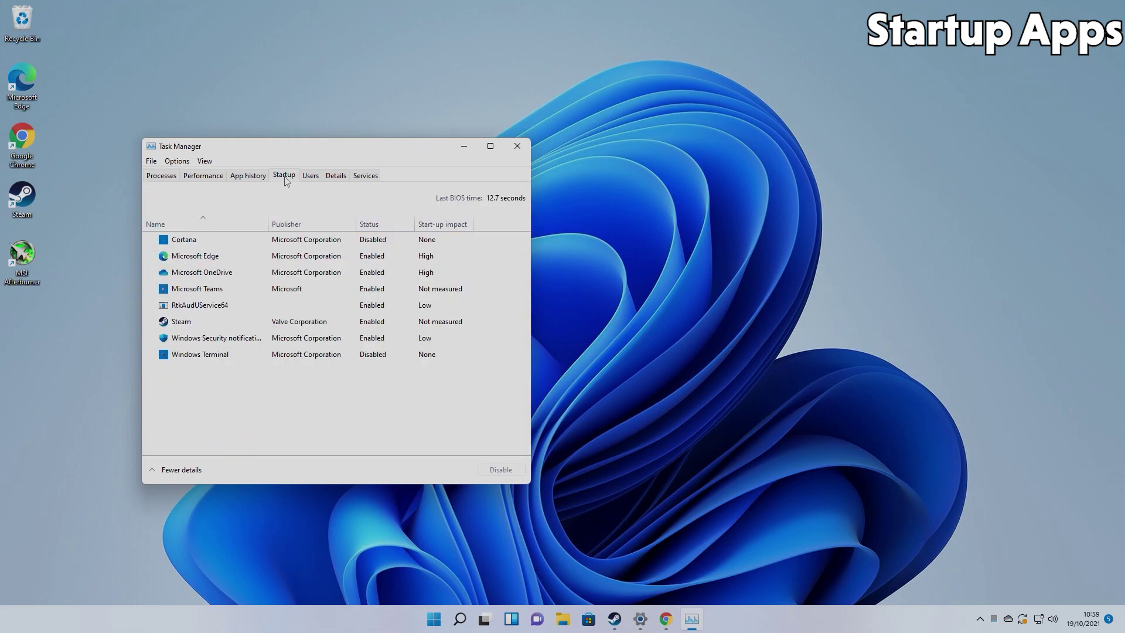
click(346, 254)
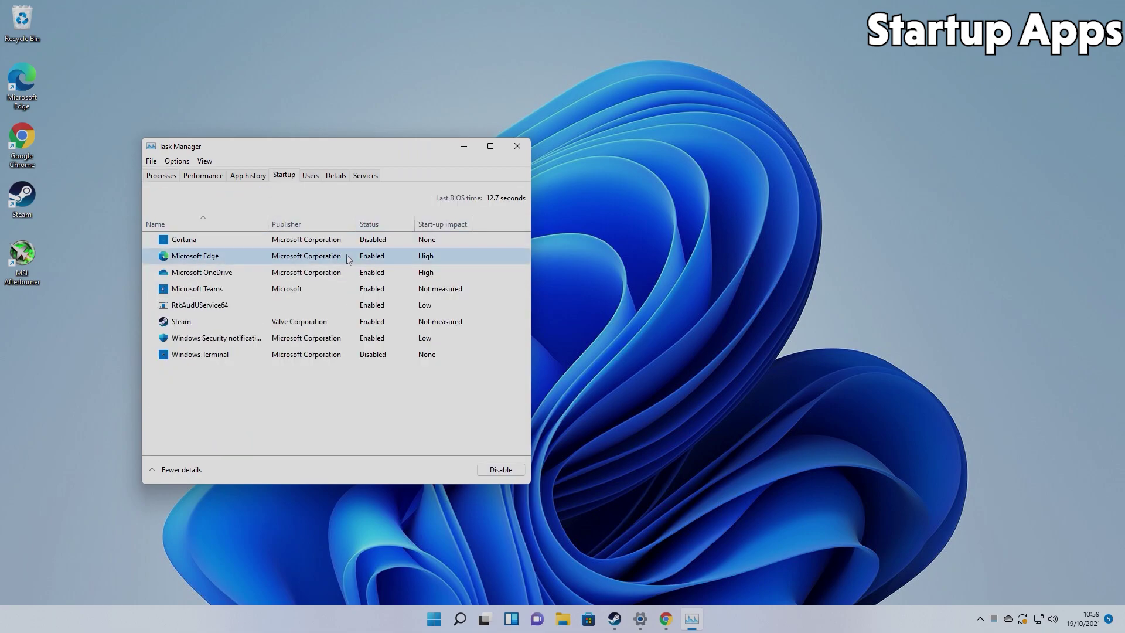
click(502, 470)
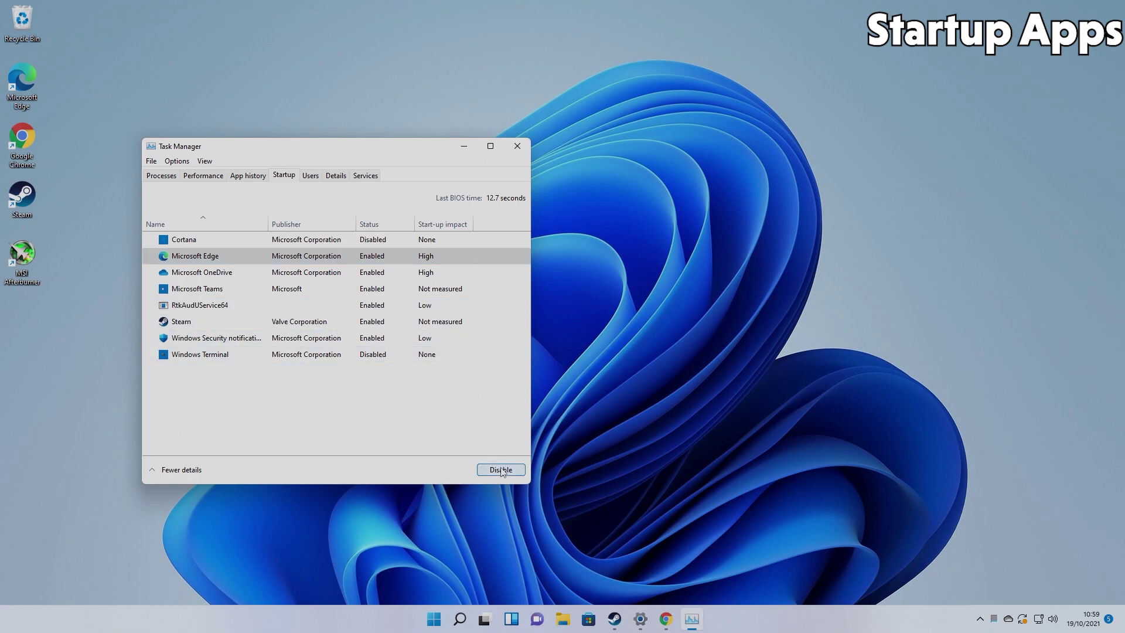
click(351, 273)
click(495, 472)
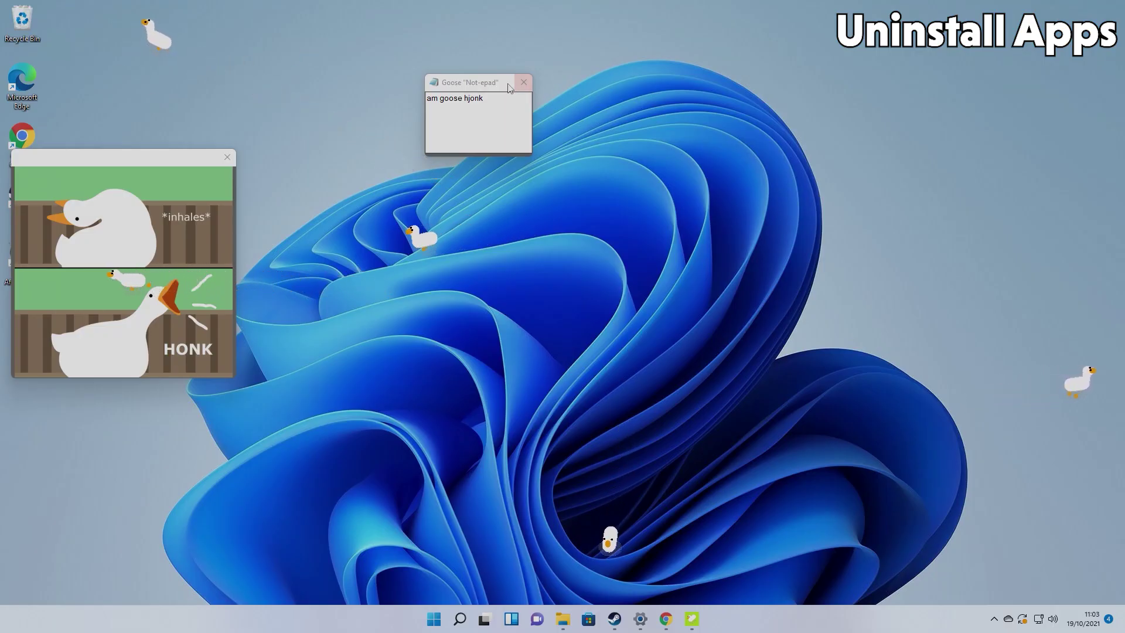
Close the goose's Not-epad note window.
click(524, 82)
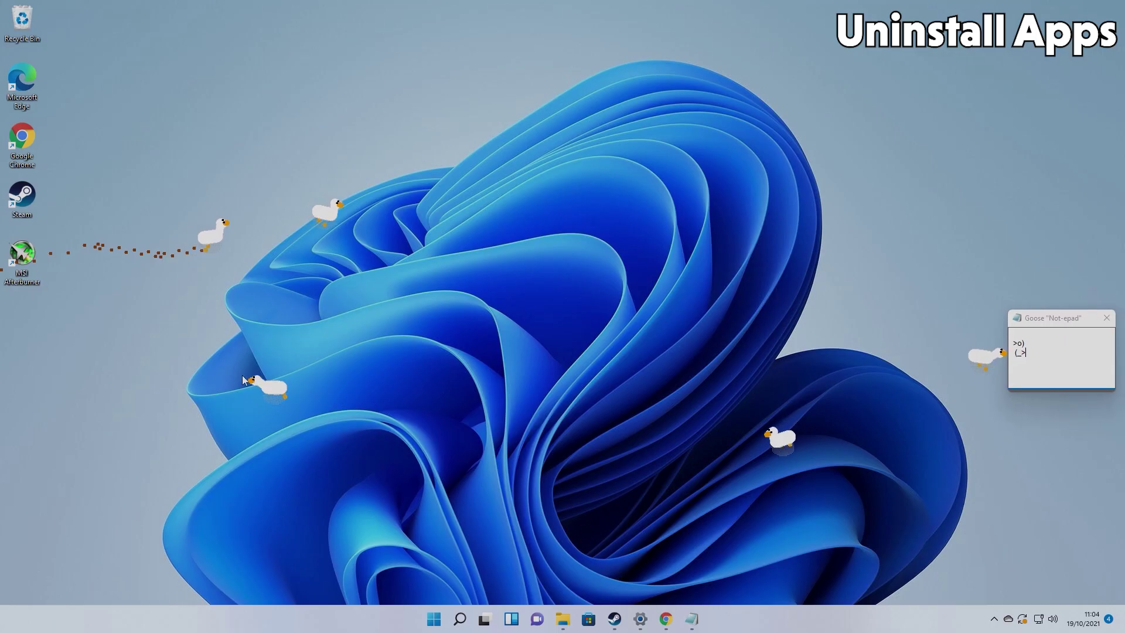
Find Add or remove programs and uninstall Microsoft News, confirming the removal.
key(super)
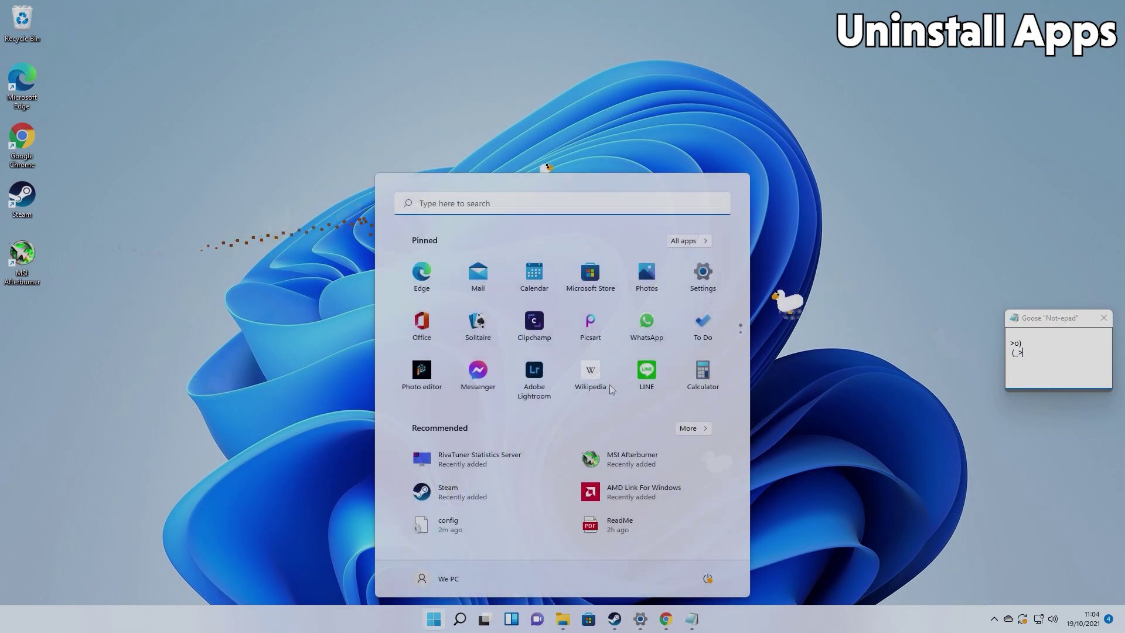
text(add or rem)
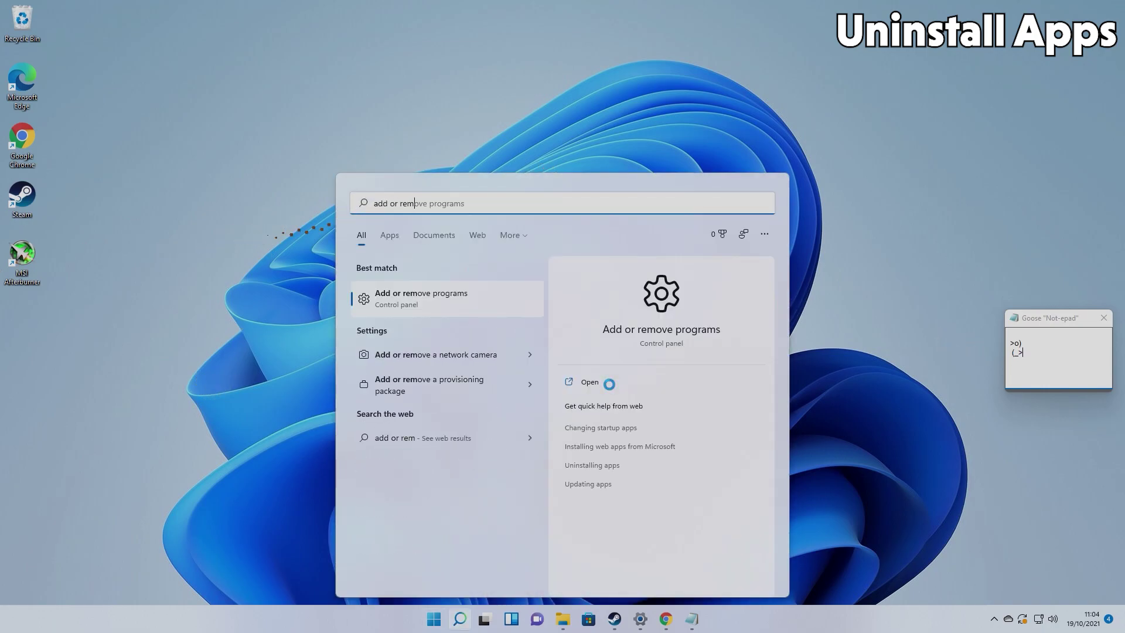
text(ove progra)
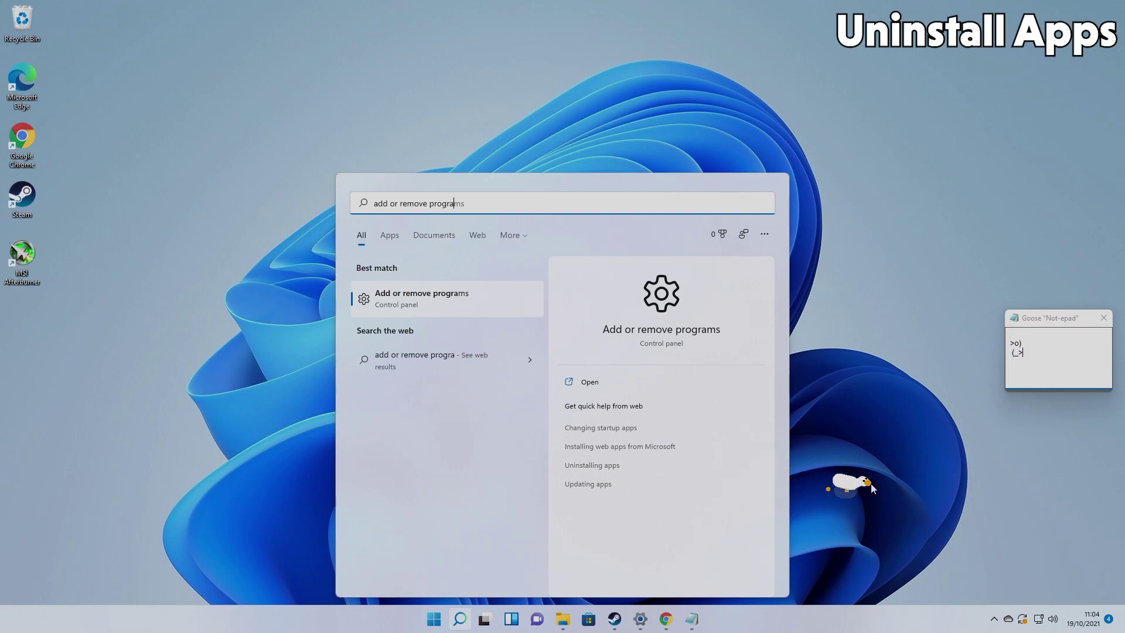
text(ms)
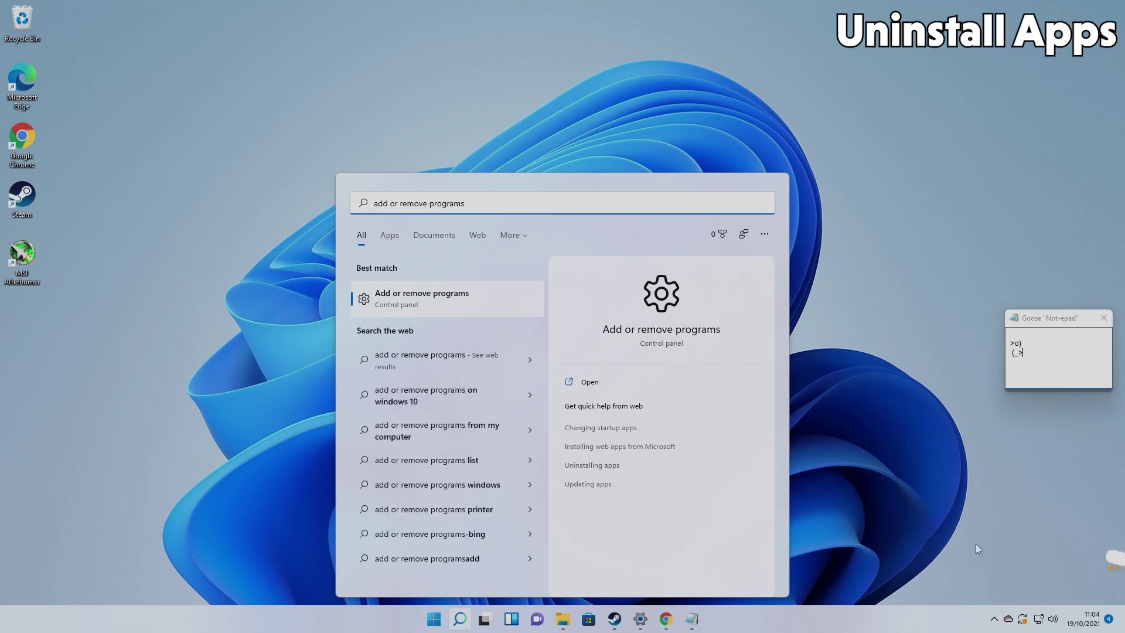
click(445, 298)
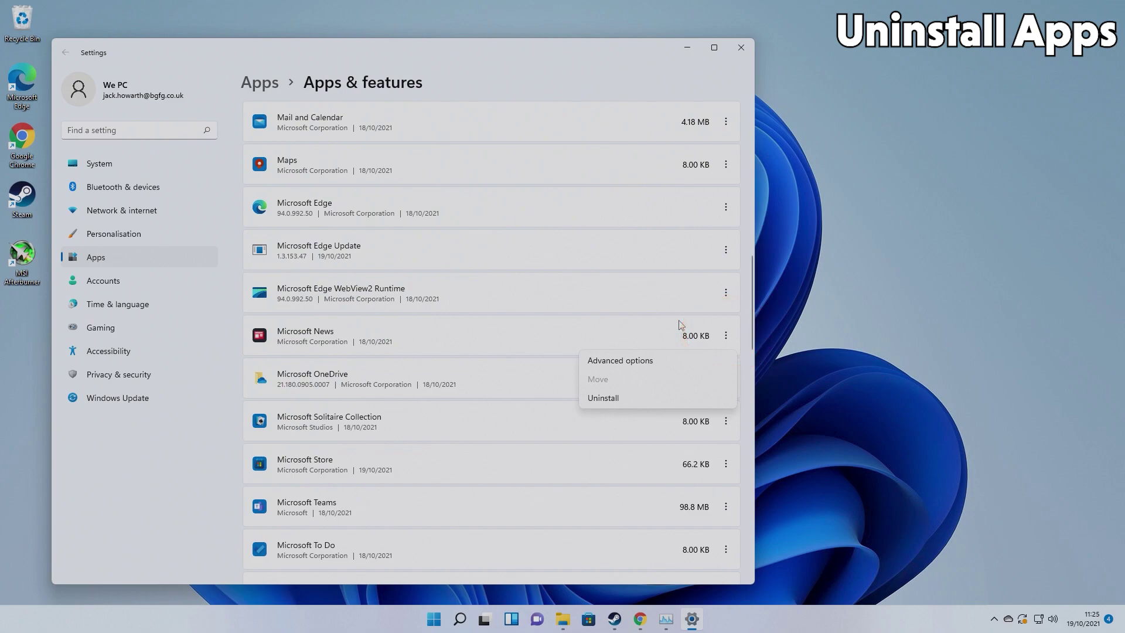
click(648, 401)
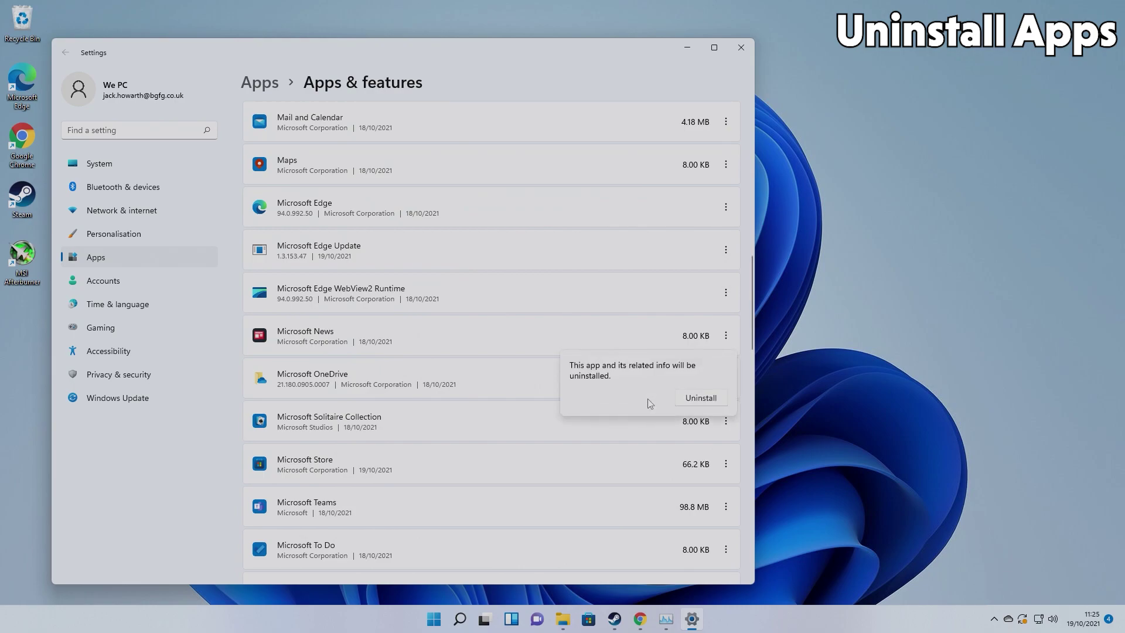
click(700, 398)
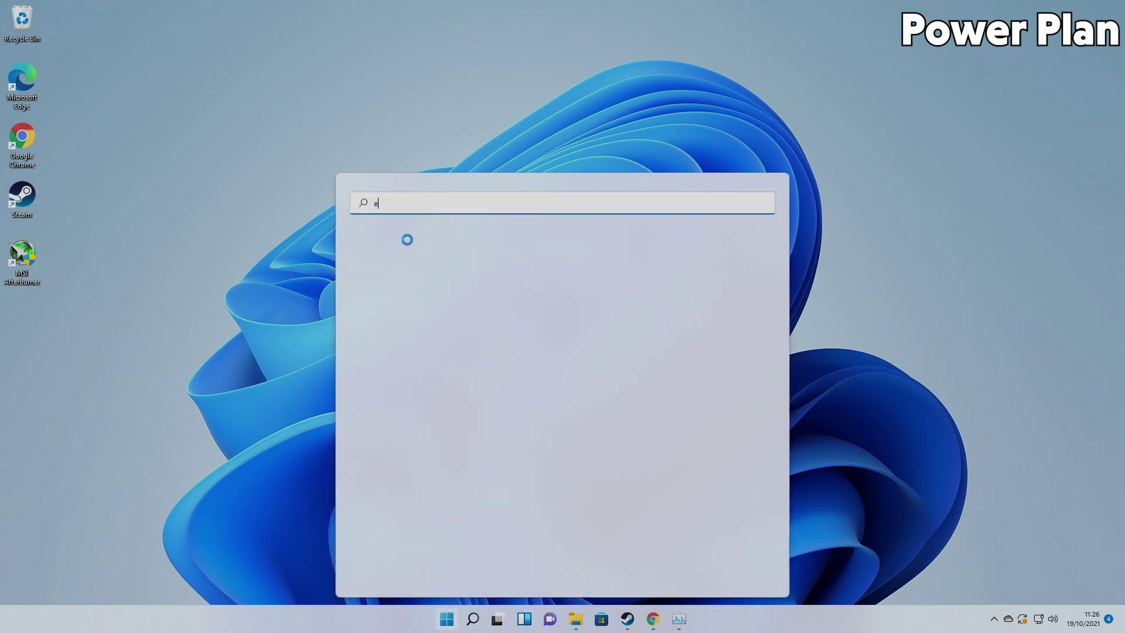
Switch the active power plan from Balanced to High performance under Power Options' additional plans.
text(dit power plan)
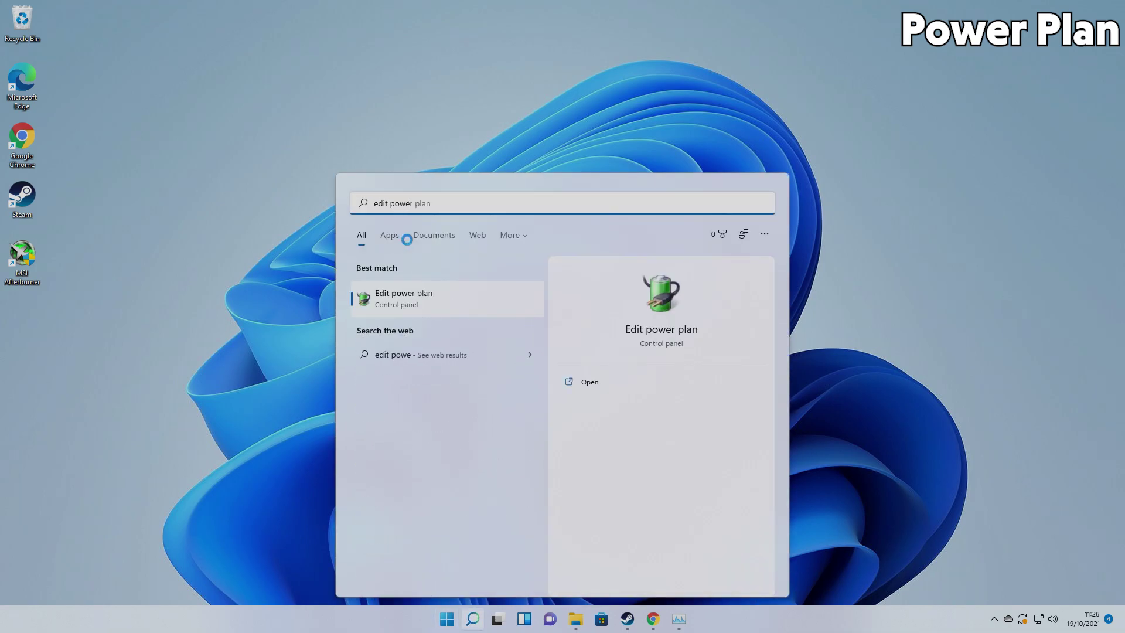
click(403, 293)
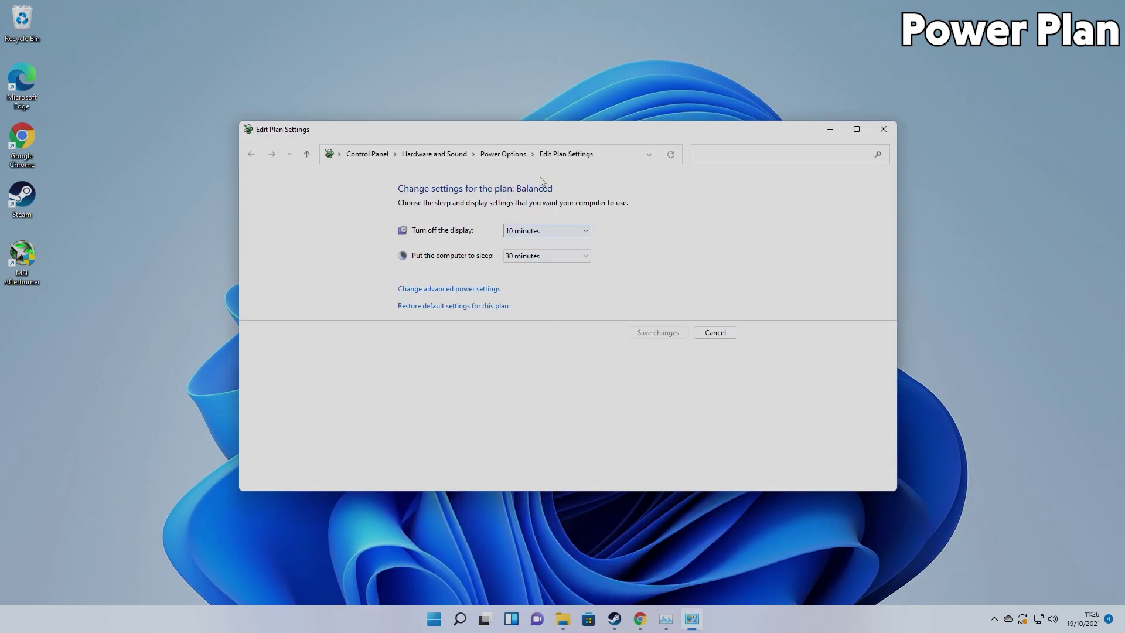
click(501, 156)
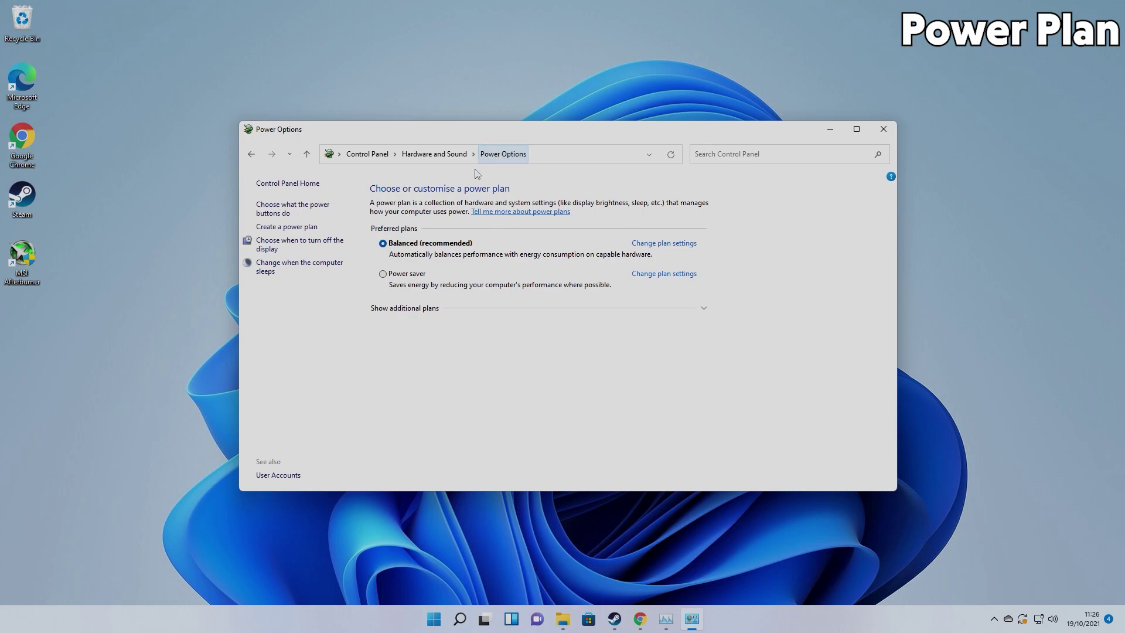
click(408, 309)
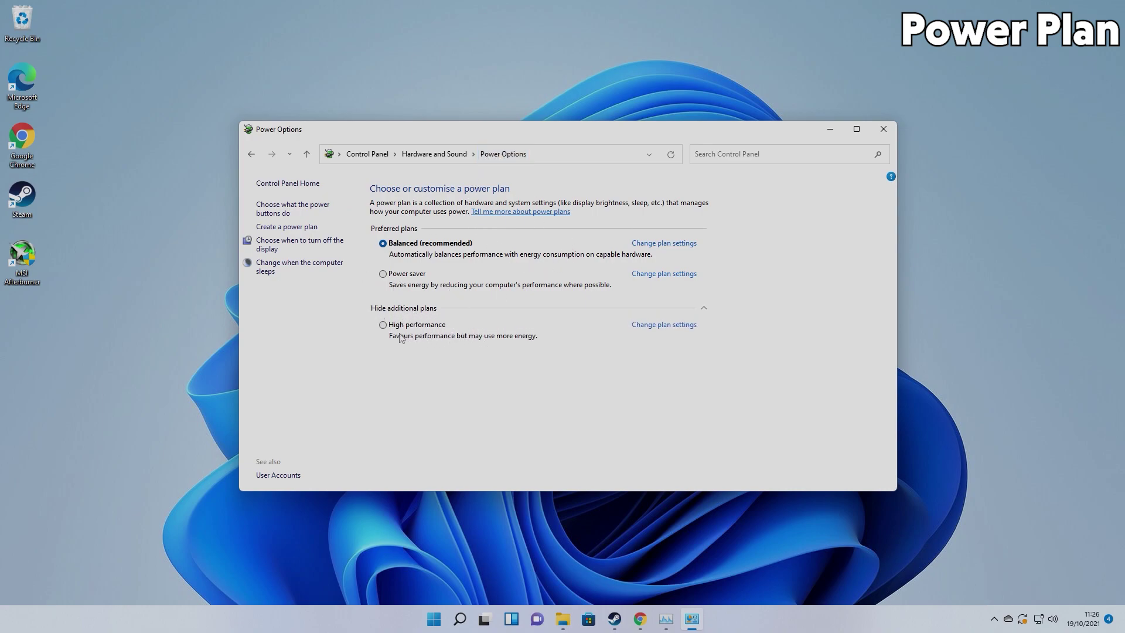
click(382, 327)
drag(616, 131, 665, 126)
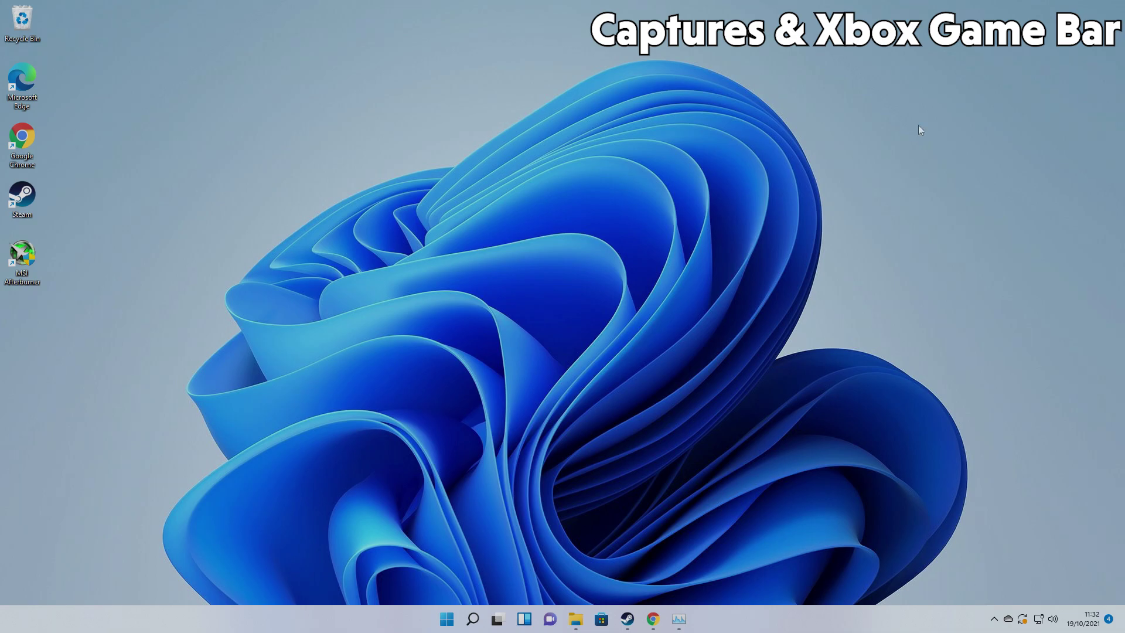
Find Captures settings and turn 'Capture audio when recording a game' Off.
key(super)
text(c)
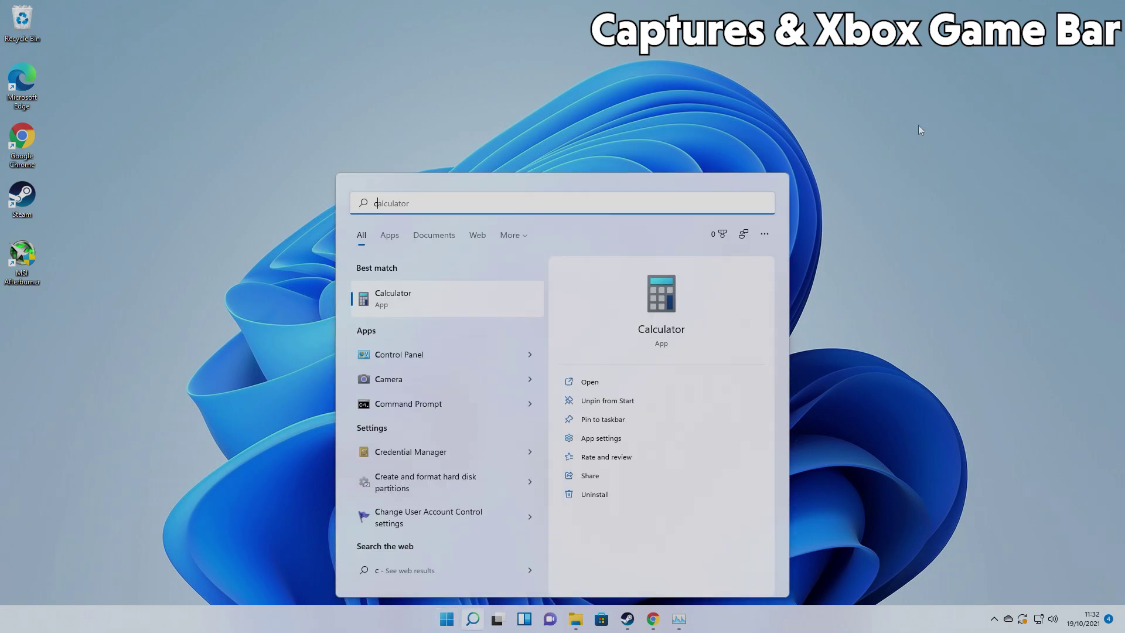
text(aptures)
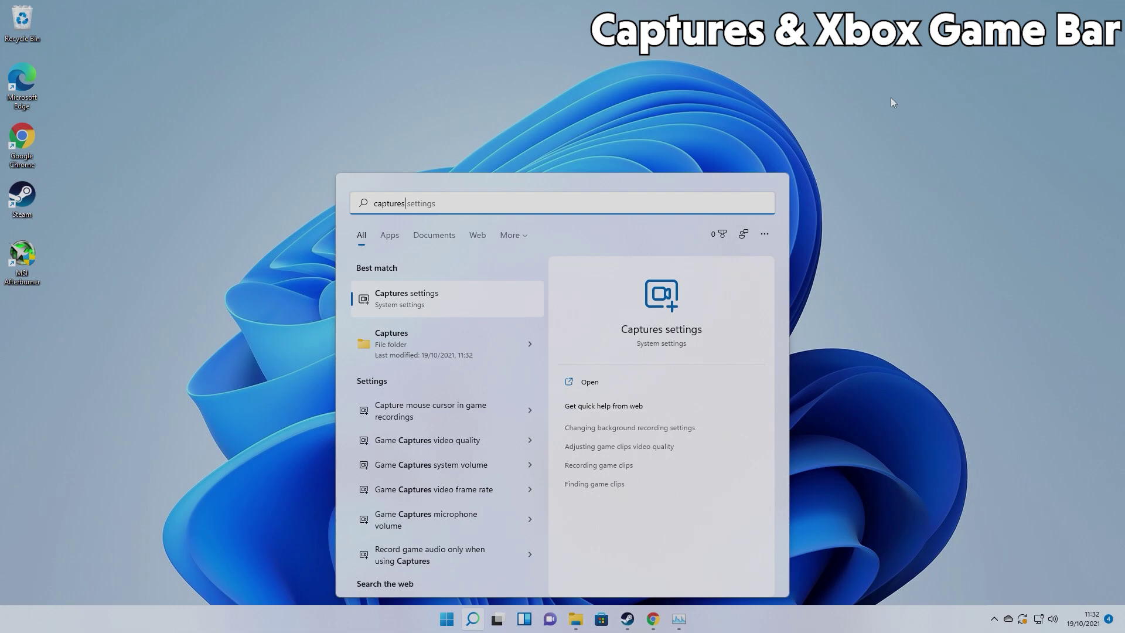
click(428, 299)
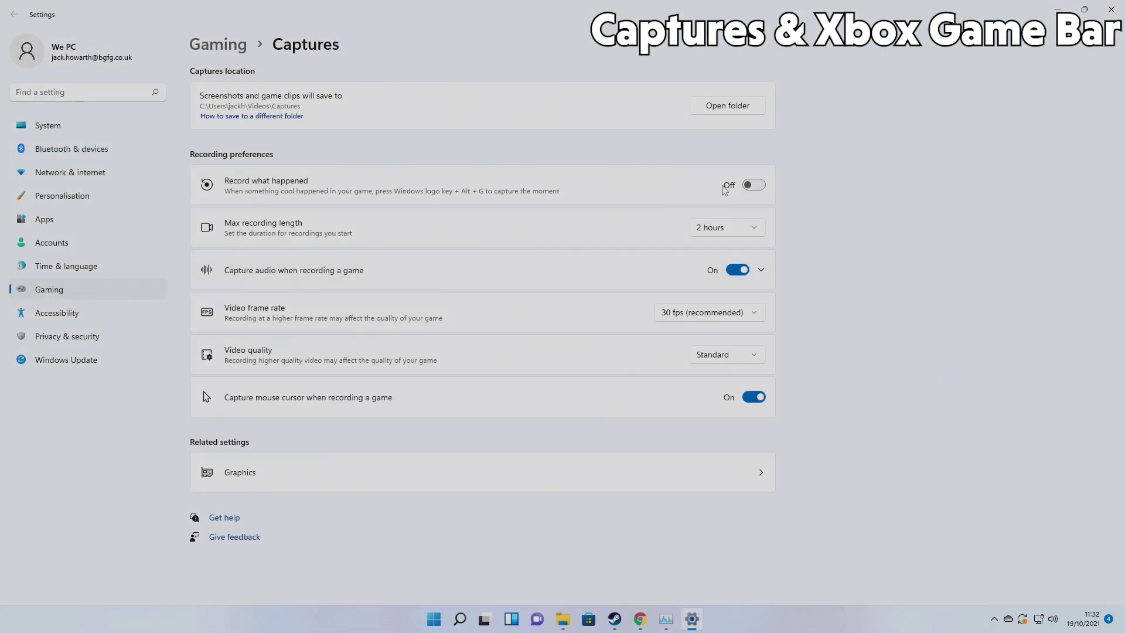
click(753, 272)
Under Gaming > Xbox Game Bar, turn off opening Game Bar with the controller button.
click(68, 292)
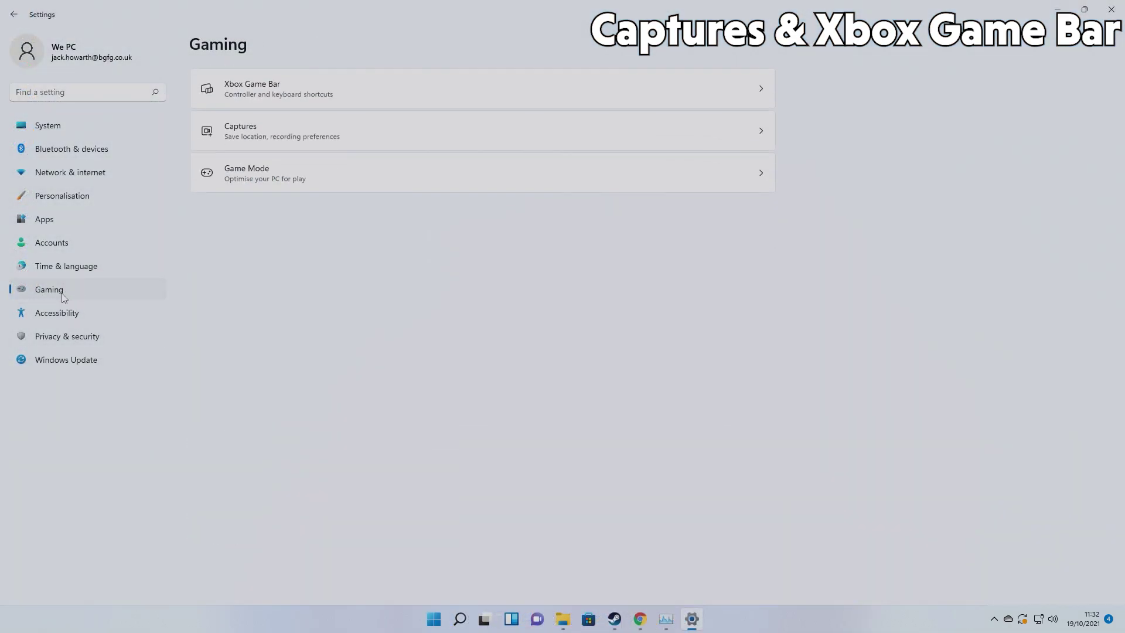
click(291, 101)
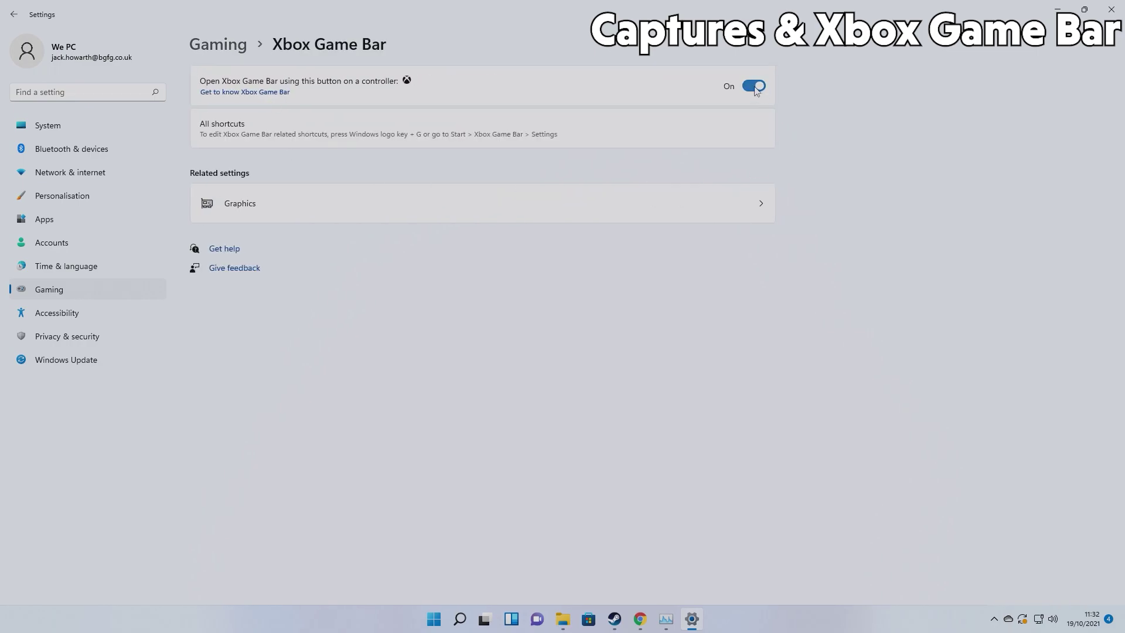
click(753, 86)
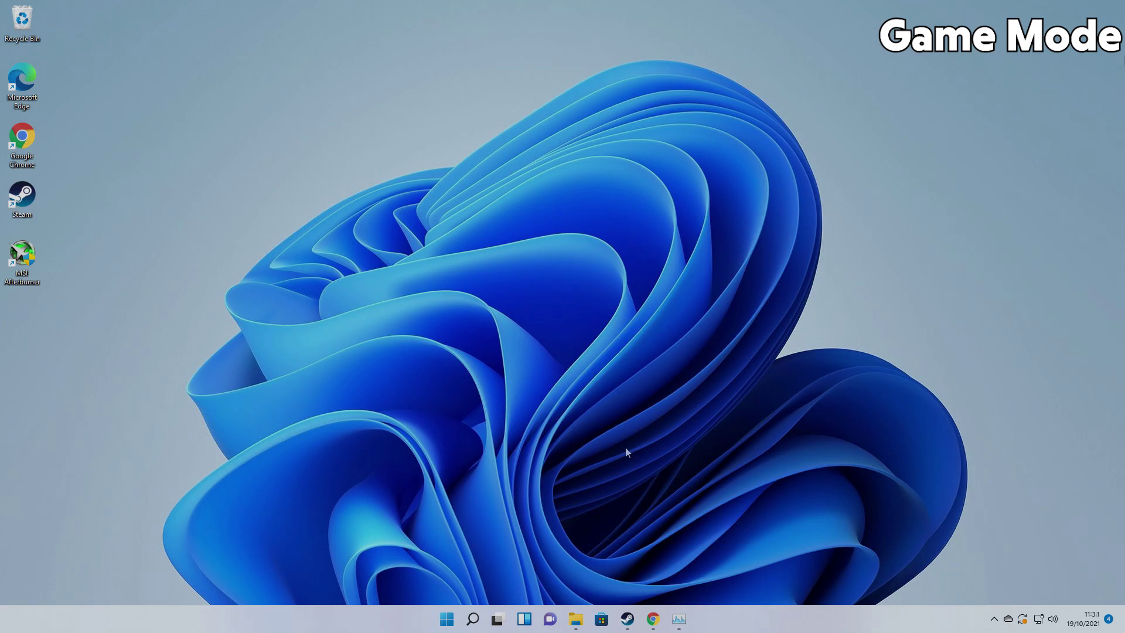
Search 'game mode' and switch the Game Mode toggle On.
key(super)
text(game mode)
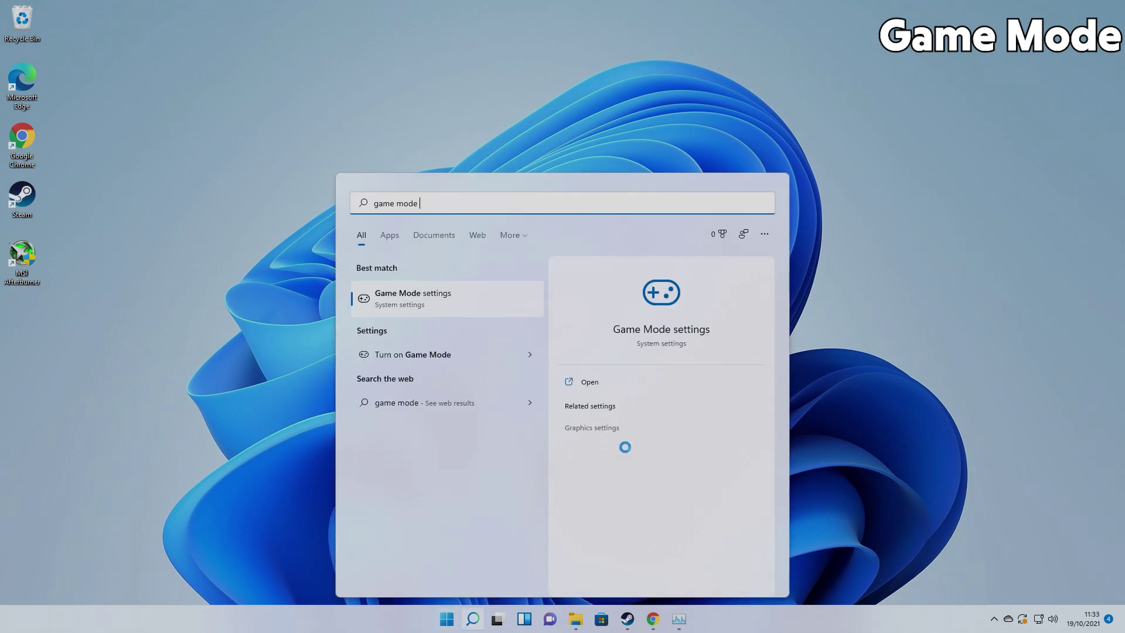
key(Return)
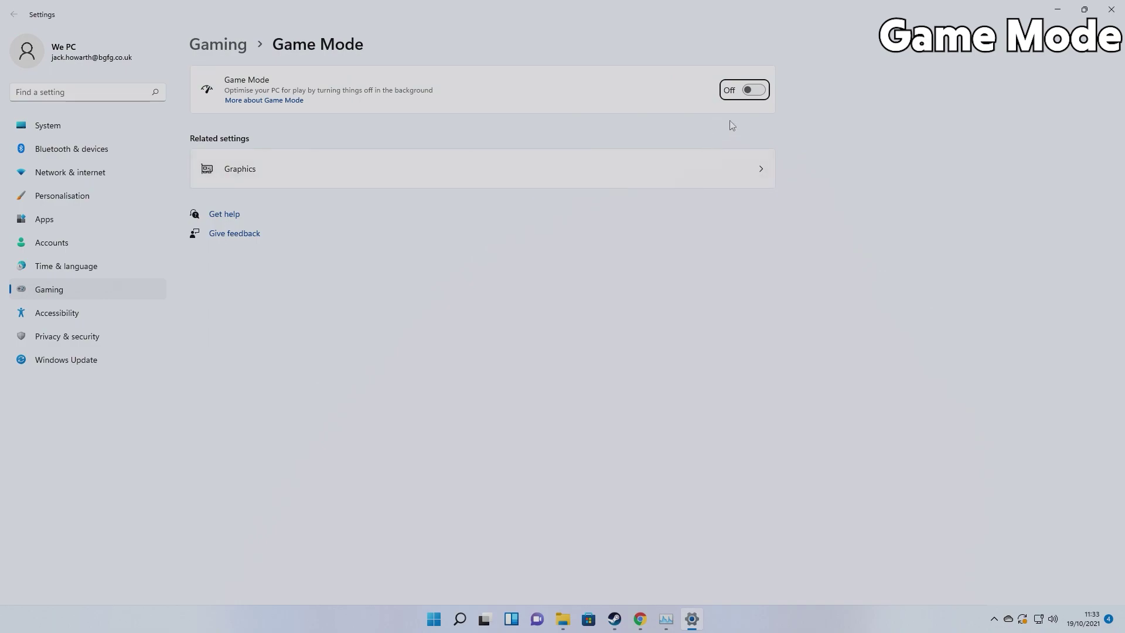
click(756, 93)
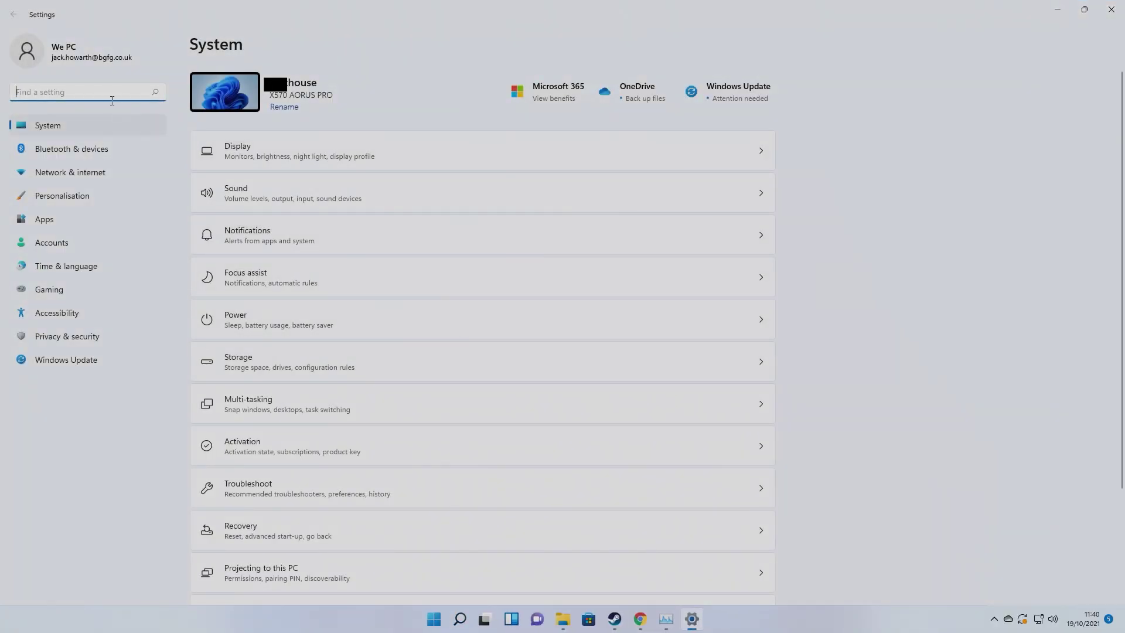
Search Settings for 'background apps', then shorten the search to 'background' for broader suggestions.
text(backg)
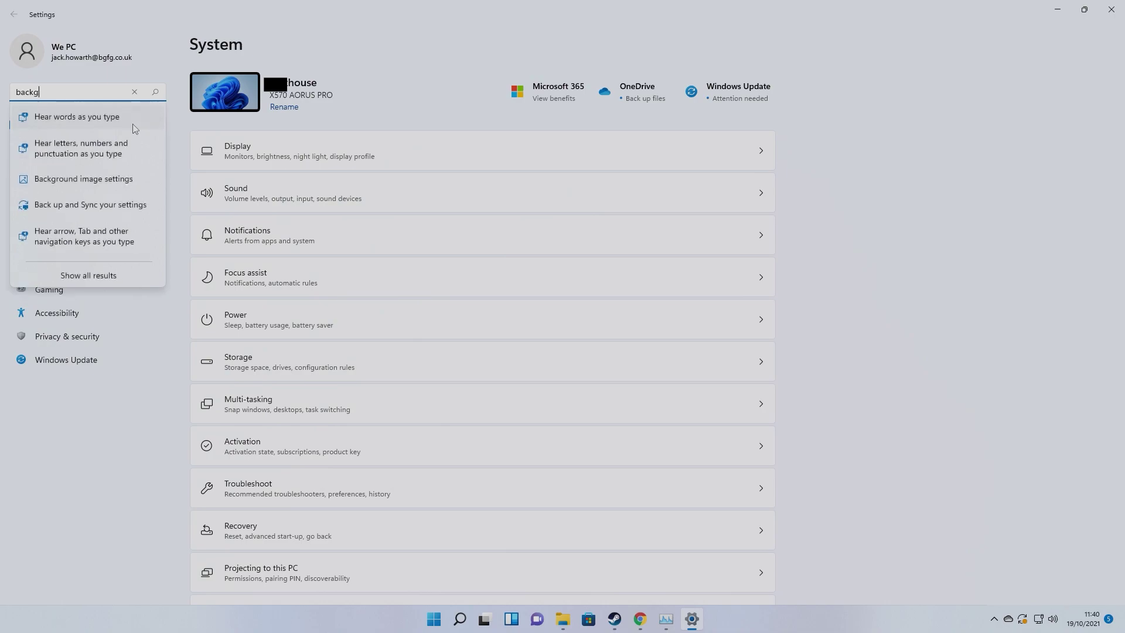
text(round apps)
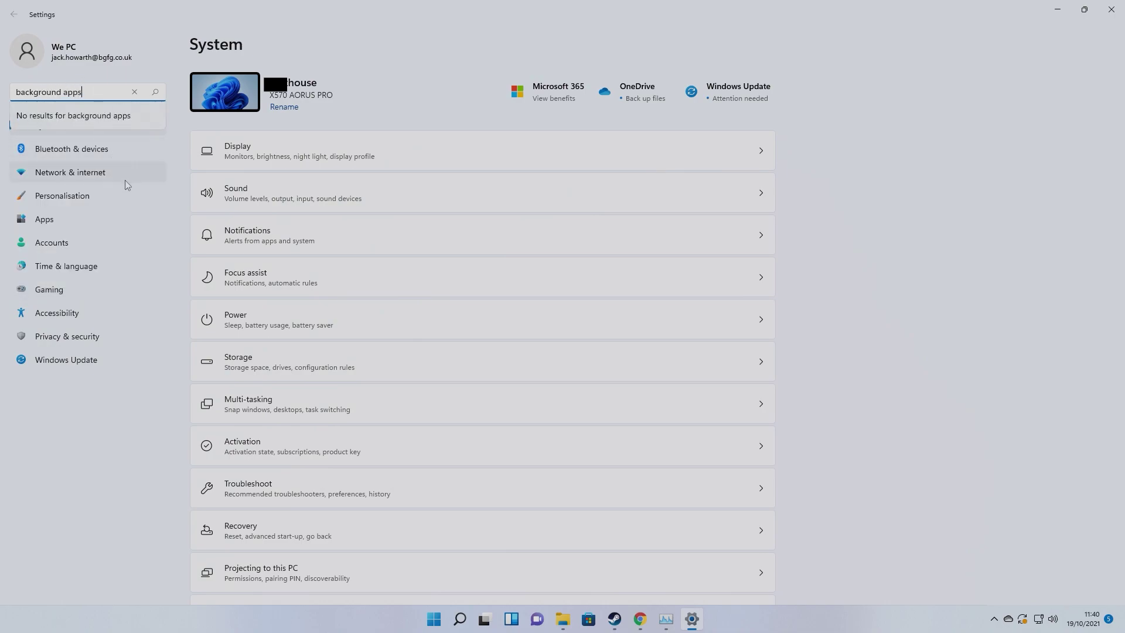
key(BackSpace)
key(BackSpace)
key(BackSpace)
key(BackSpace)
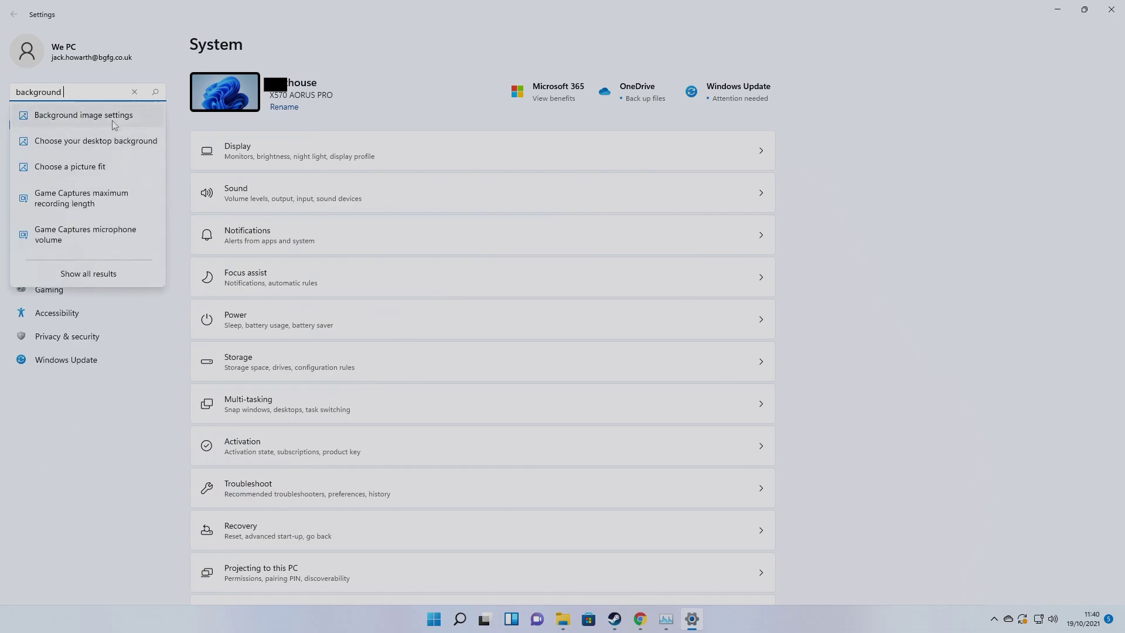